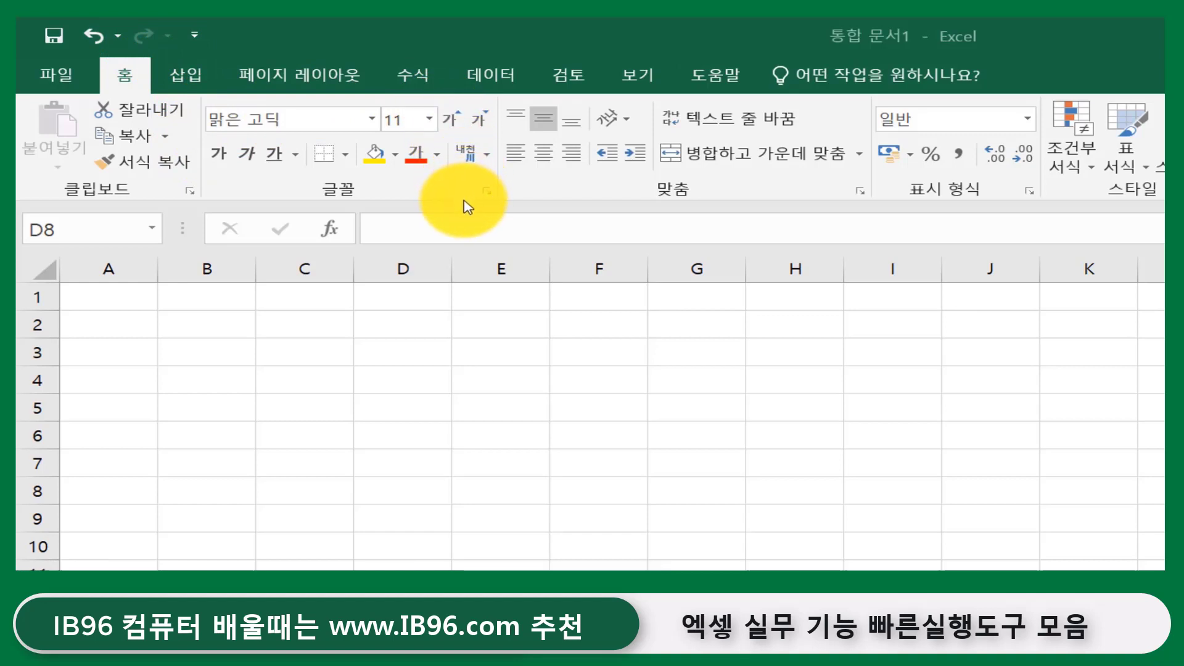
Step: Add Merge & Center to the Quick Access Toolbar
click(523, 32)
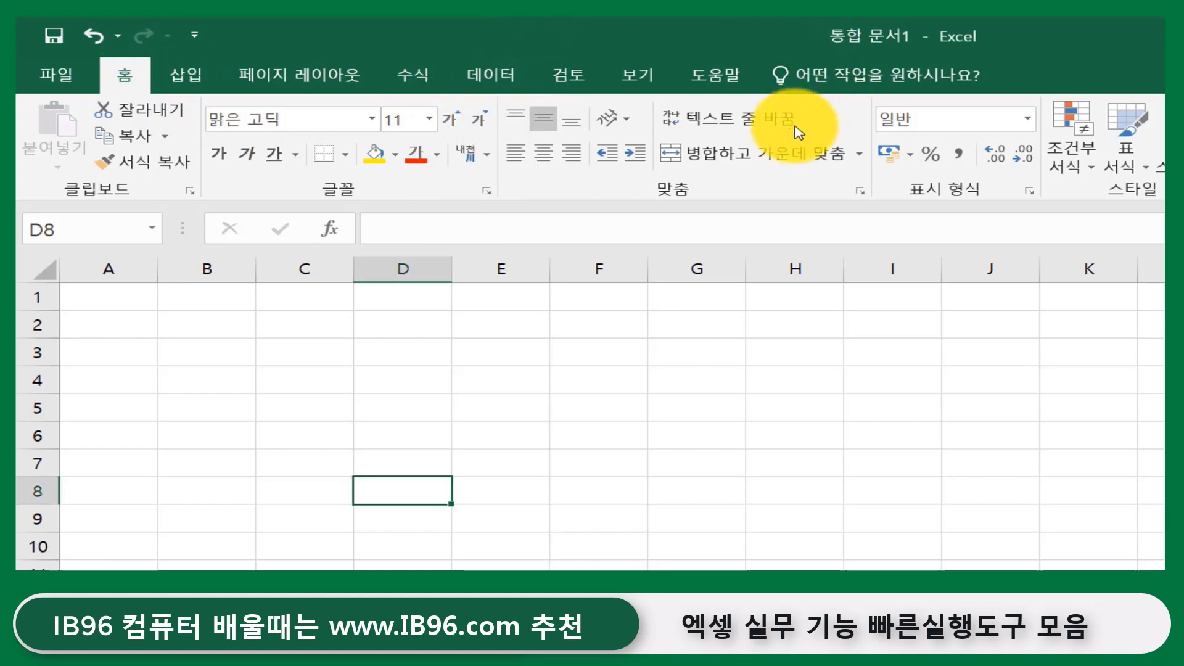
click(776, 162)
right_click(776, 161)
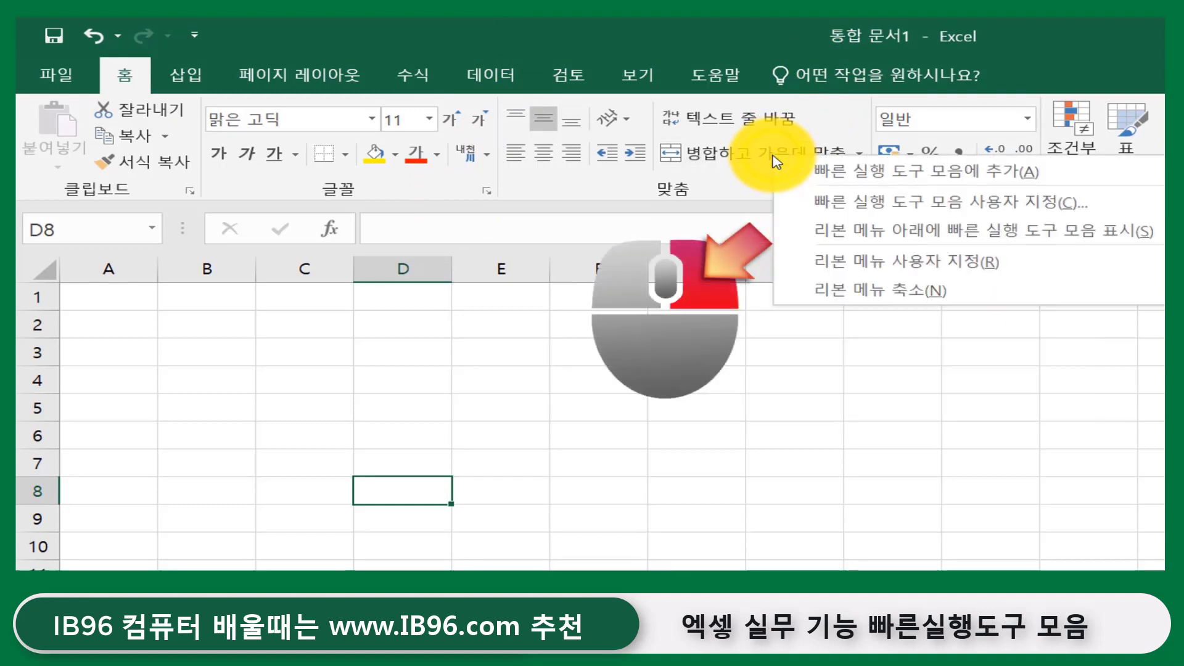
click(825, 177)
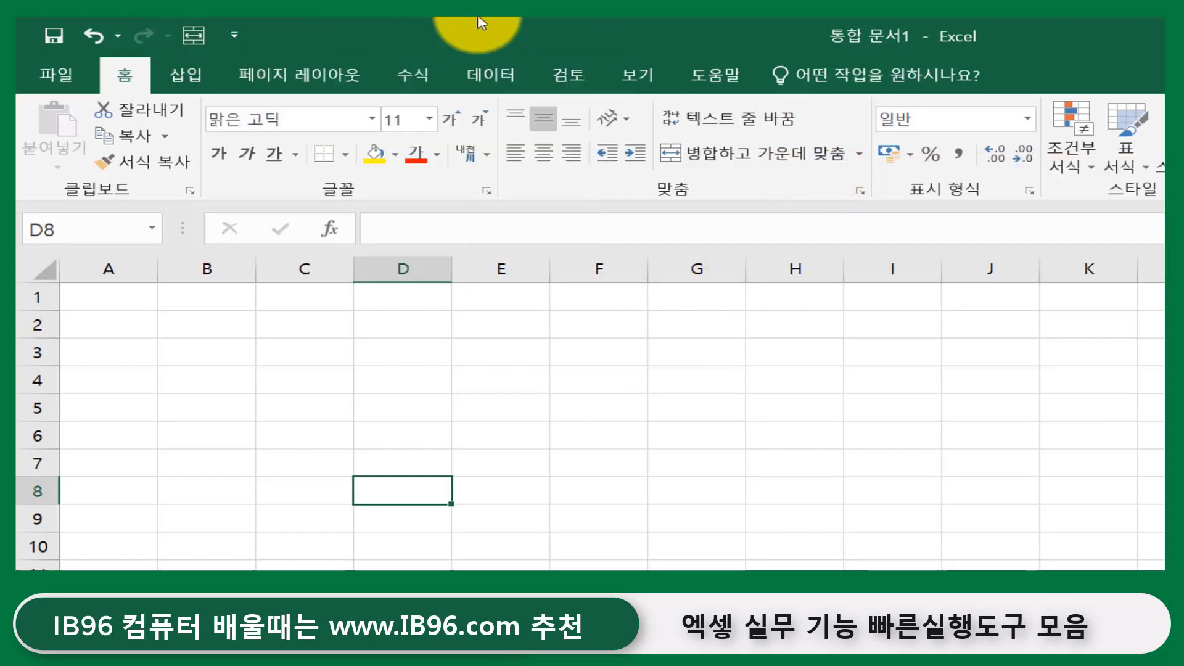
Step: Add Increase Font Size, Decrease Font Size and Comma Style to the Quick Access Toolbar
right_click(450, 127)
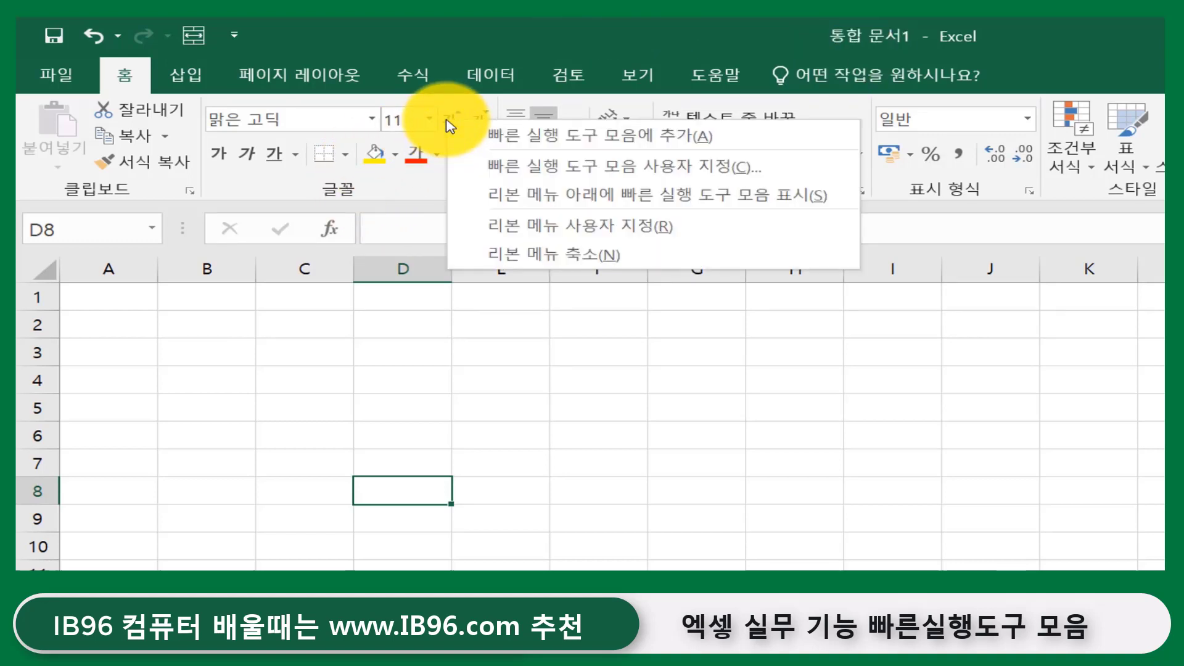
click(495, 136)
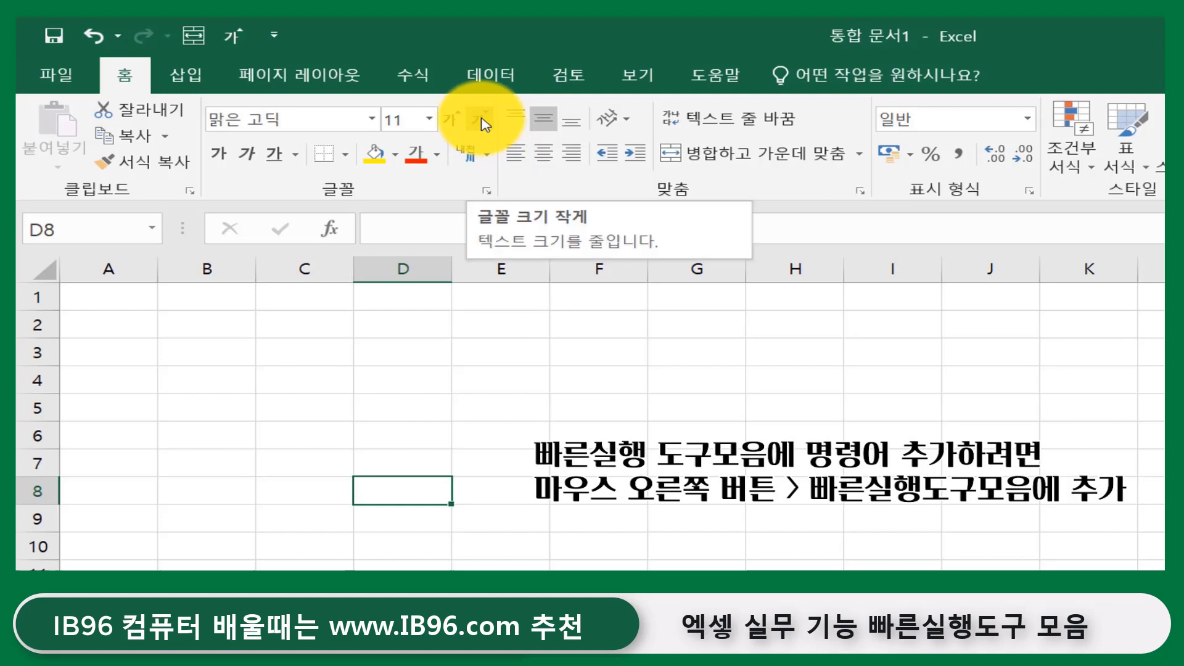
right_click(485, 125)
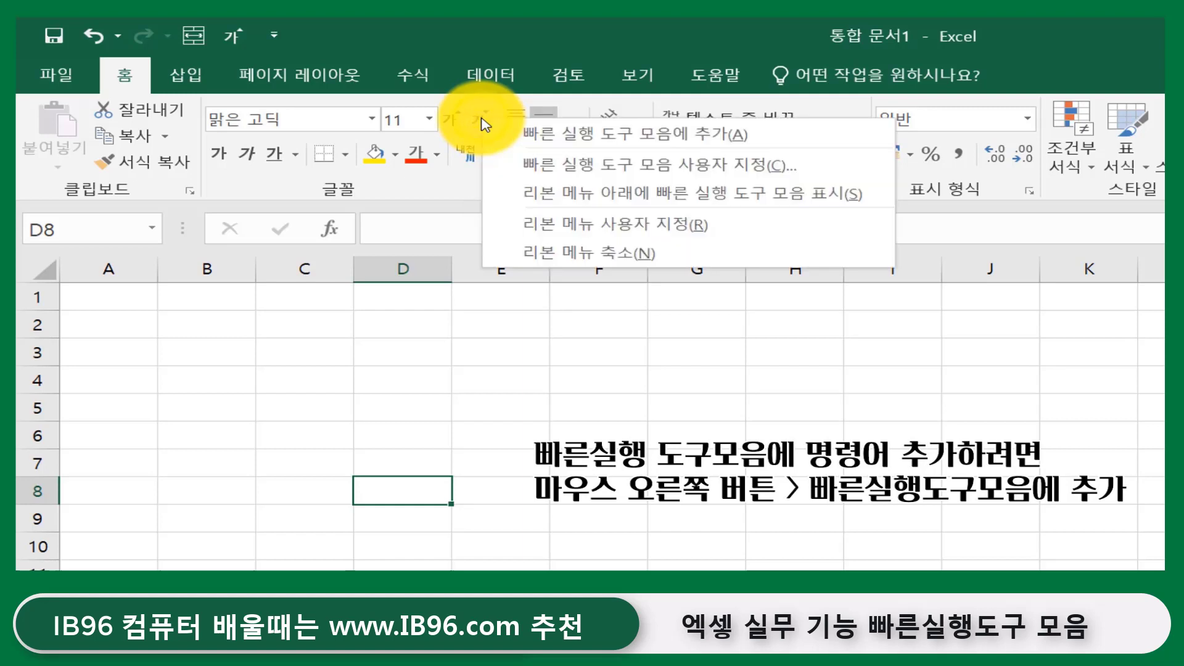
click(534, 135)
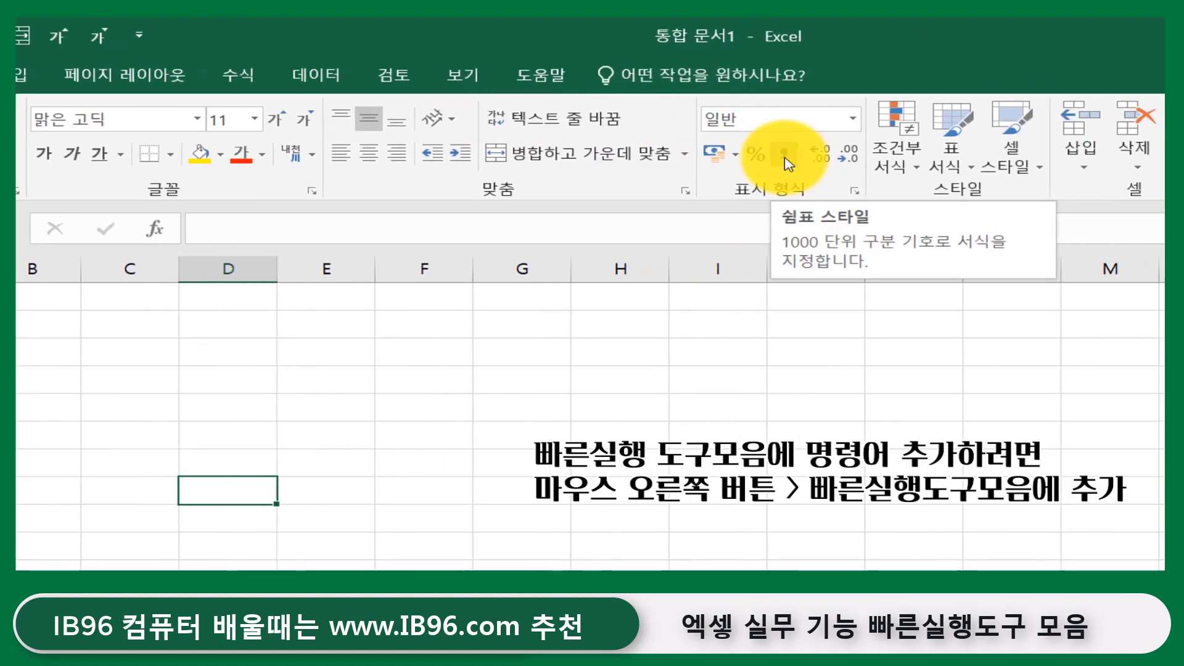
right_click(786, 161)
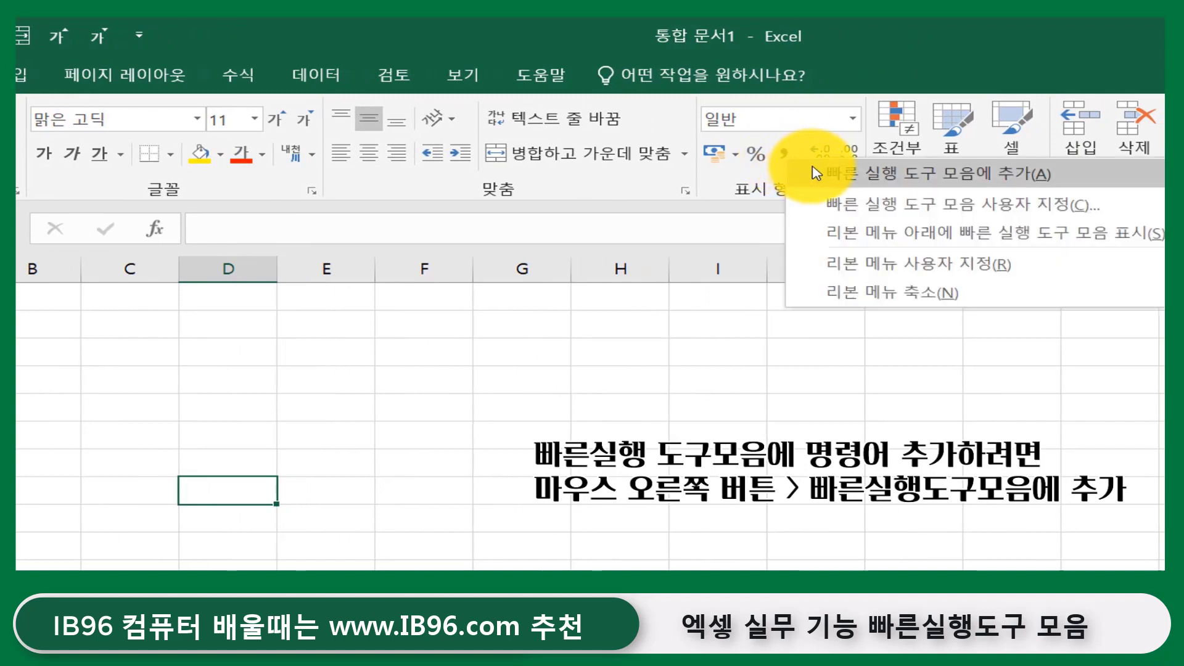
click(817, 173)
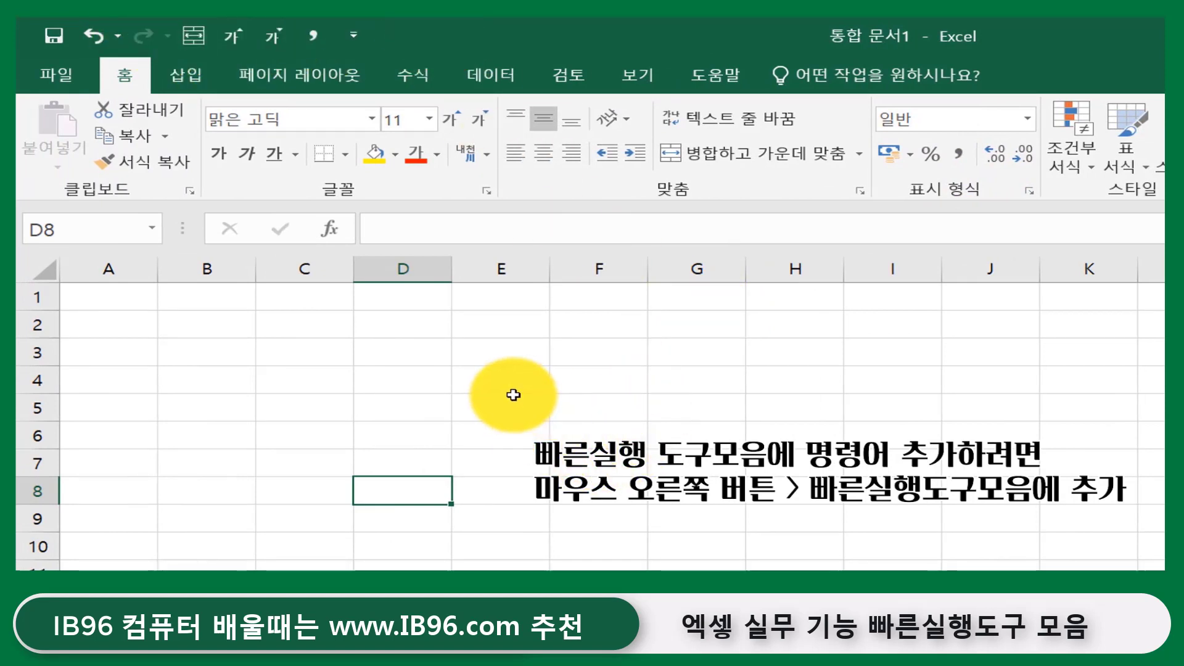
Step: Merge and center cells E4:I8 with the Quick Access Toolbar button
drag(515, 382, 924, 498)
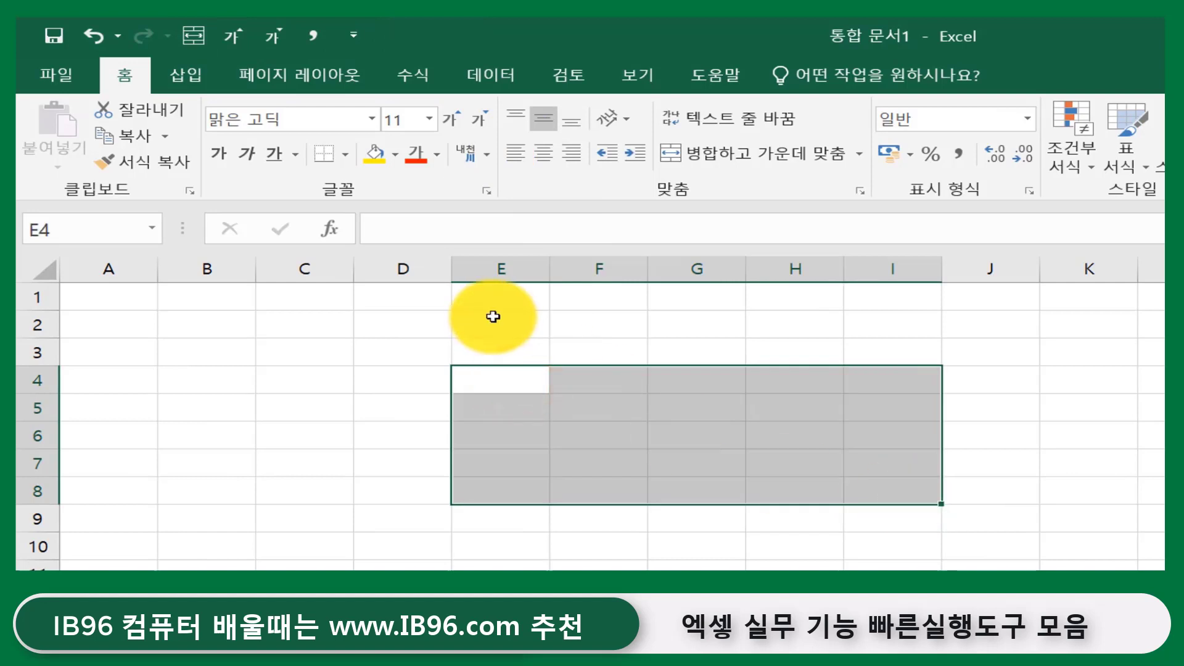
click(187, 40)
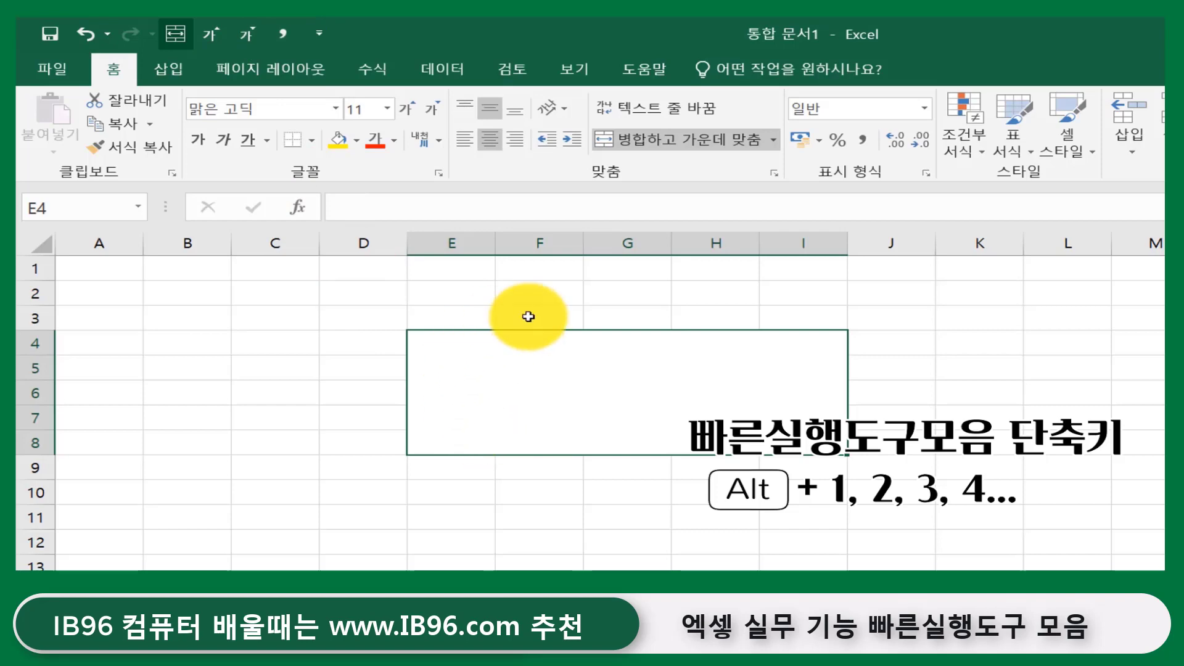
Step: Merge A9:E12, I10:K14, M5:O8, O13:Q16 and E15:H18 each into one cell using Alt+4
drag(138, 459, 426, 543)
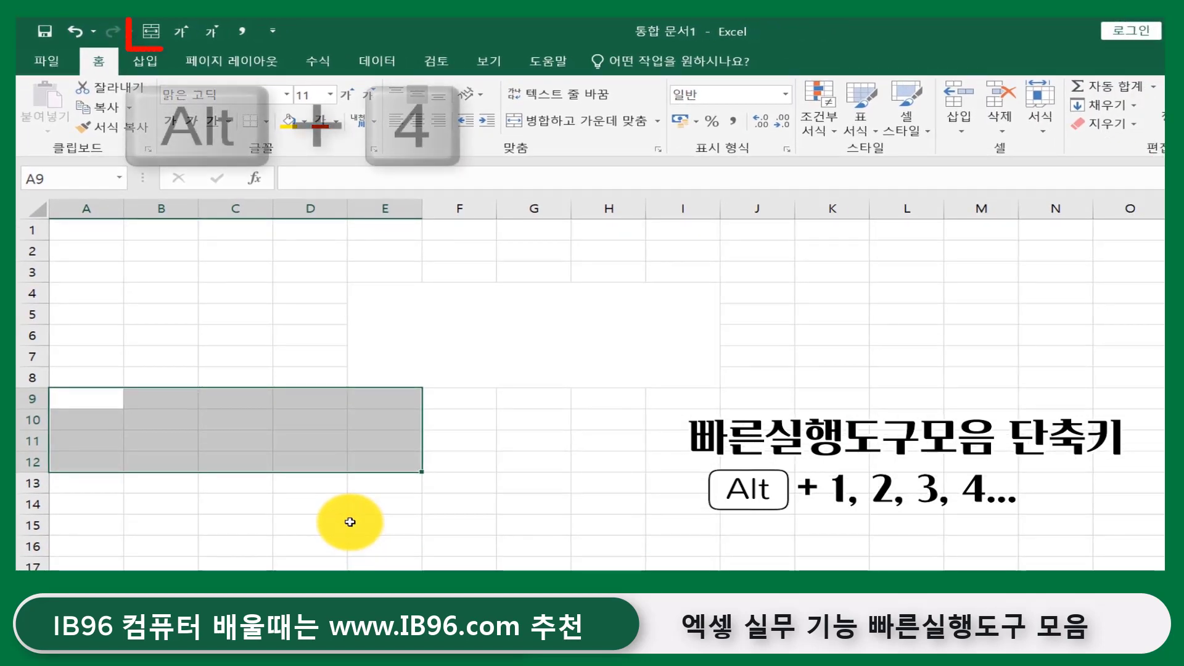
key(alt+4)
drag(594, 377, 740, 455)
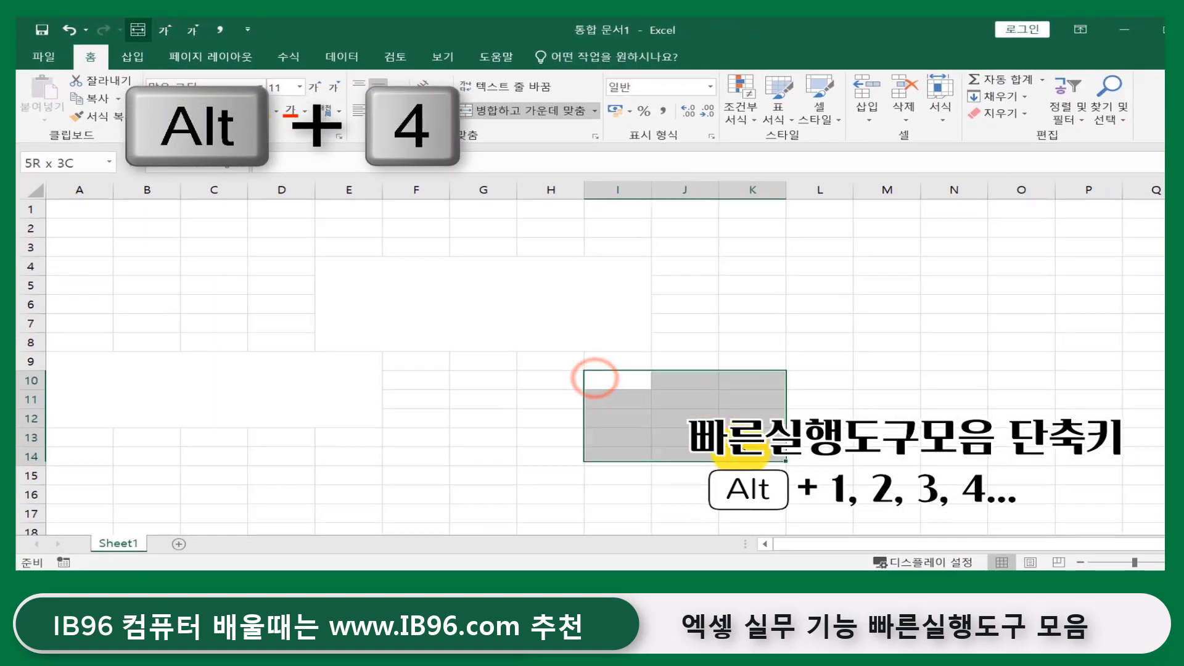
key(alt+4)
drag(872, 277, 1044, 346)
key(alt+4)
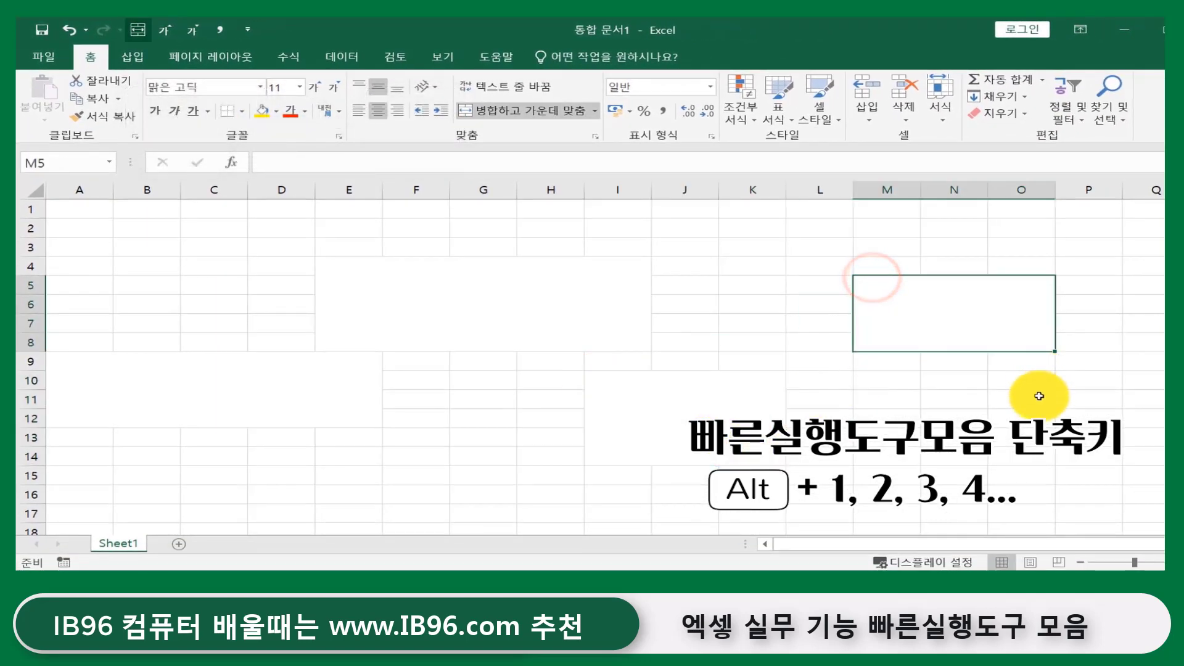
drag(994, 435, 1124, 487)
key(alt+4)
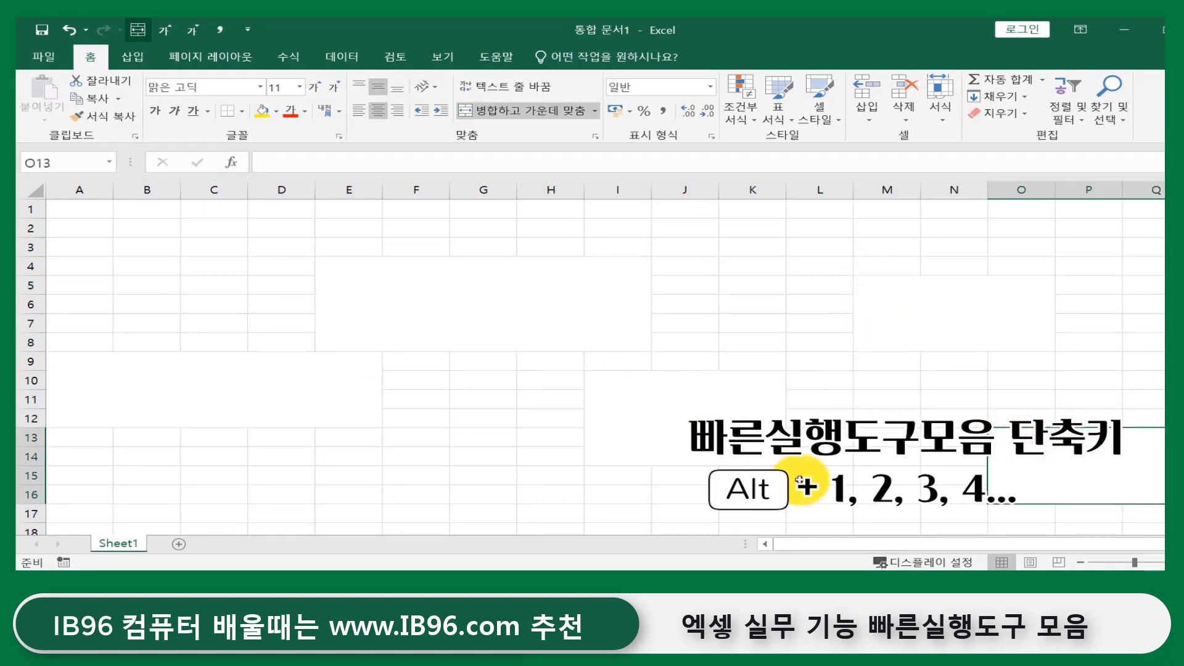
drag(352, 475, 551, 523)
key(alt)
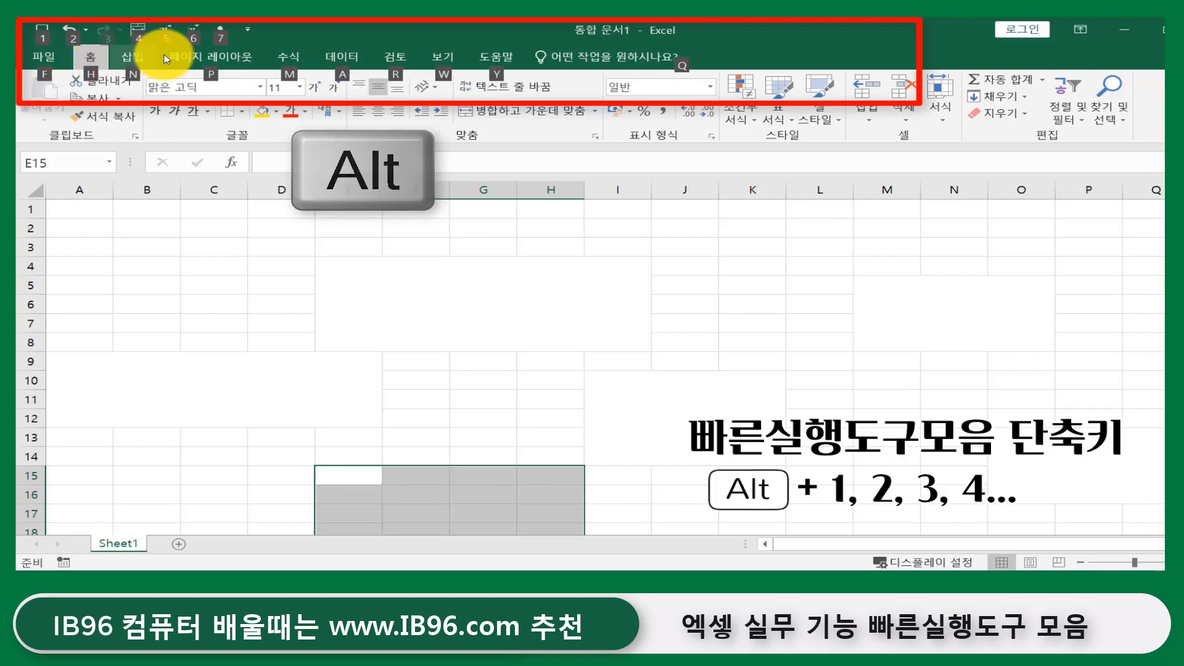
key(alt+4)
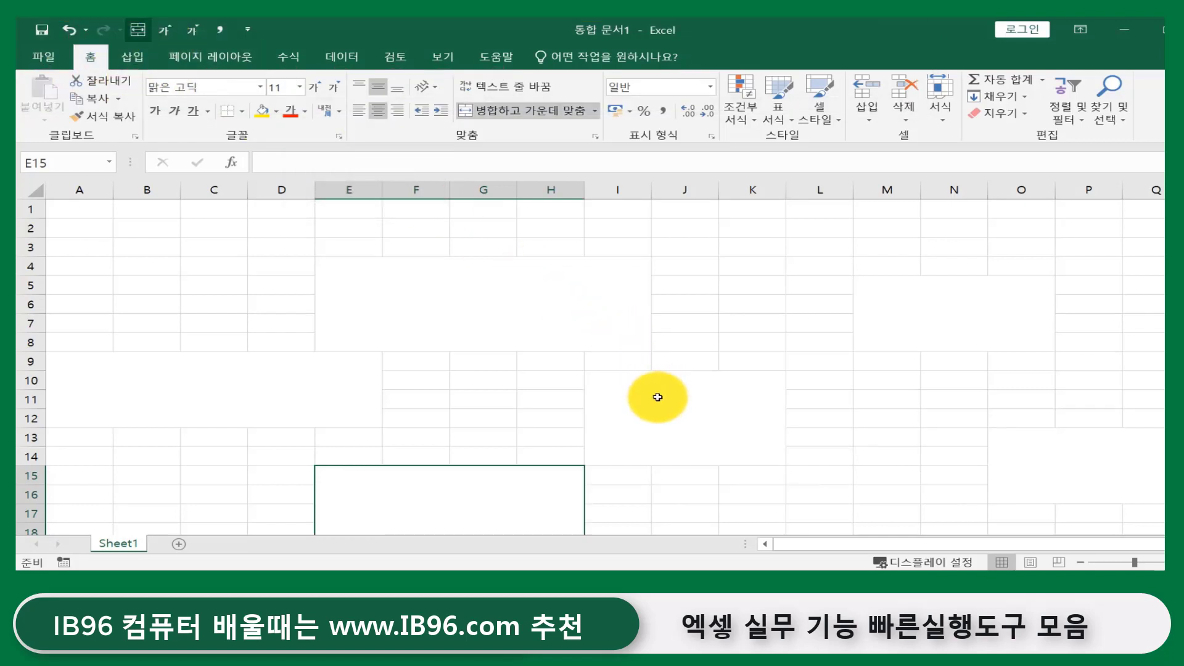
Step: With J1:L8 selected, open the Insert Picture dialog via Alt, N, P, then cancel it
drag(704, 217, 821, 343)
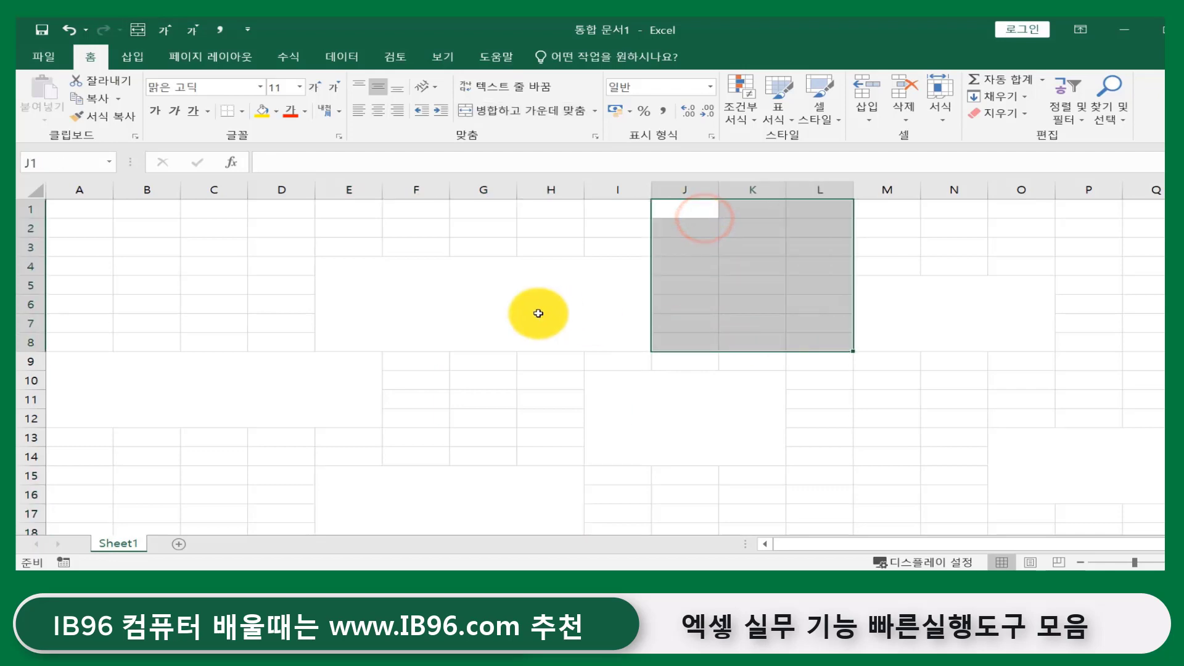
key(alt)
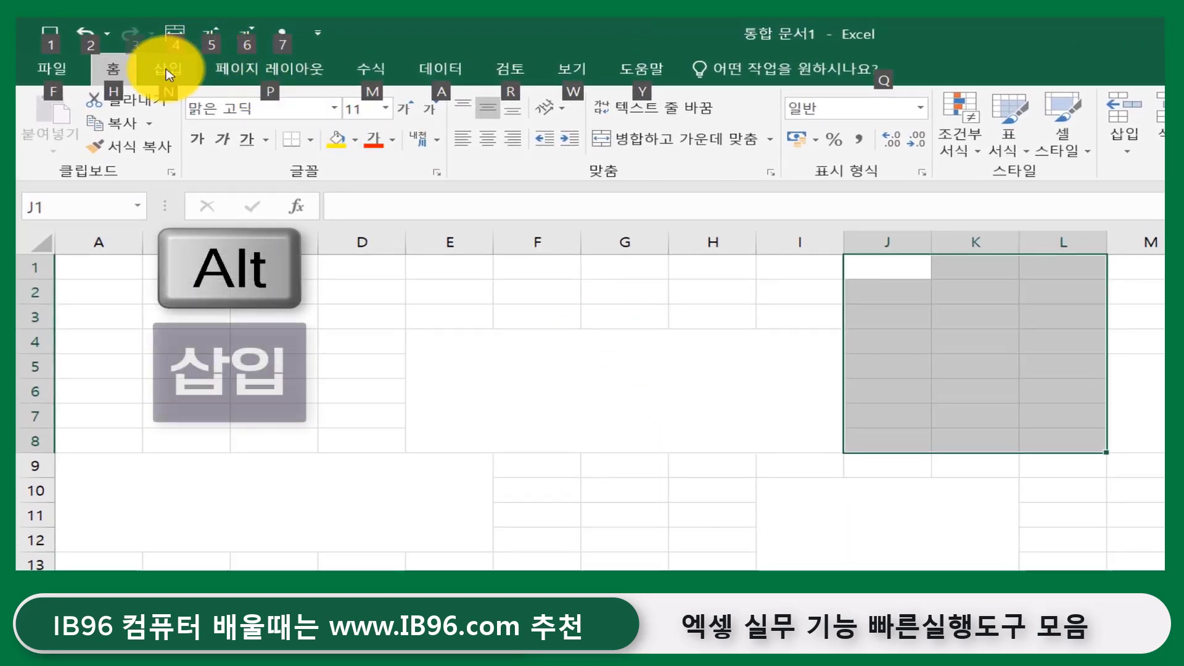
key(n)
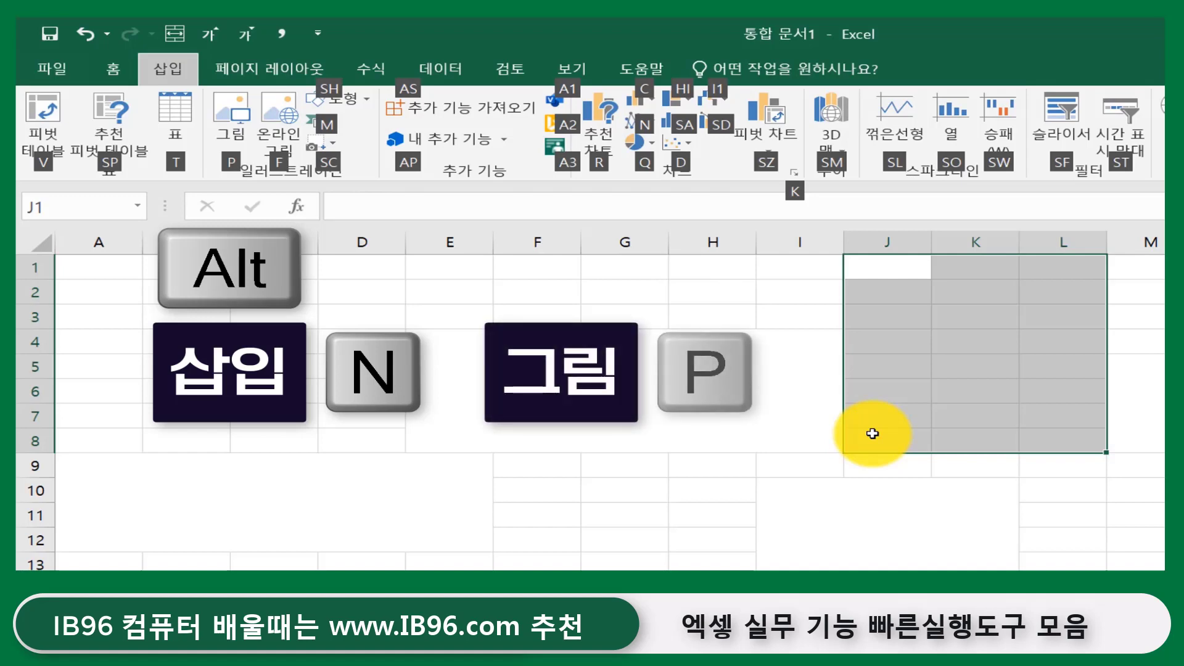
key(p)
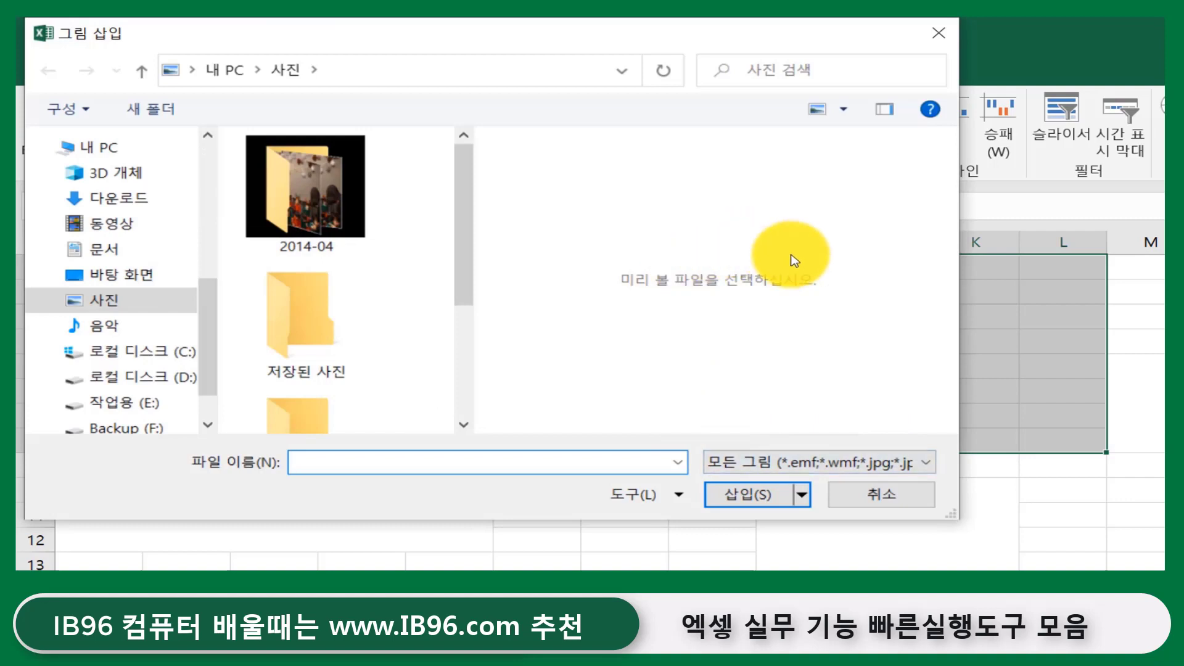
key(Escape)
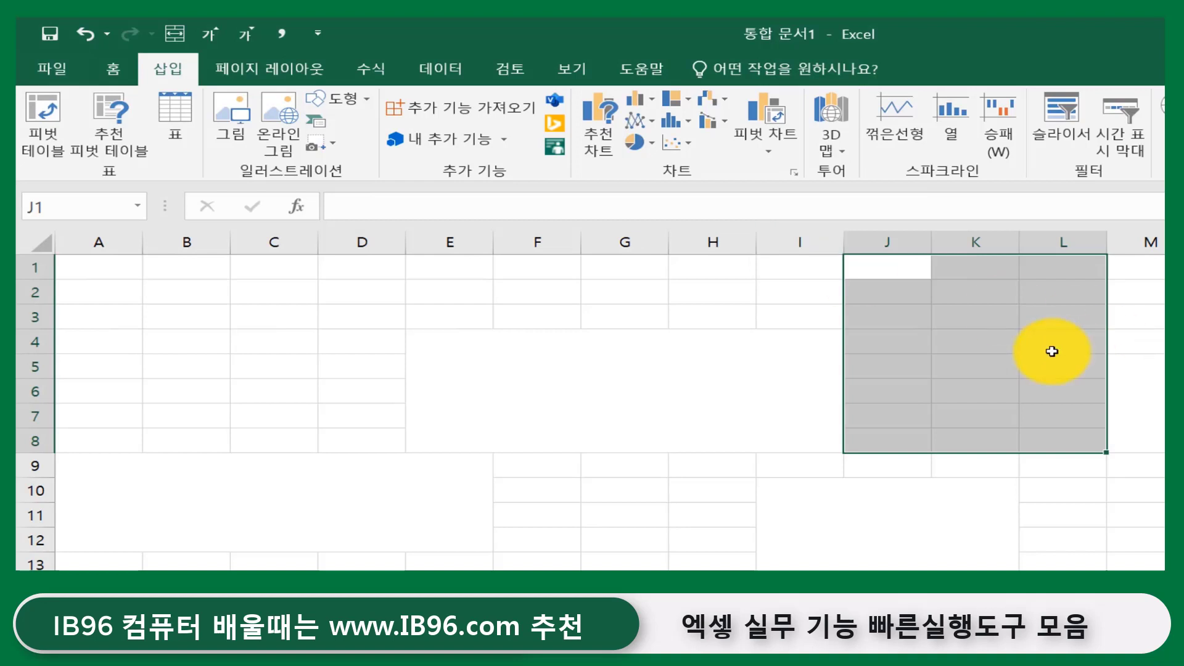
Step: Enter 사과 into the merged cell E4
click(693, 412)
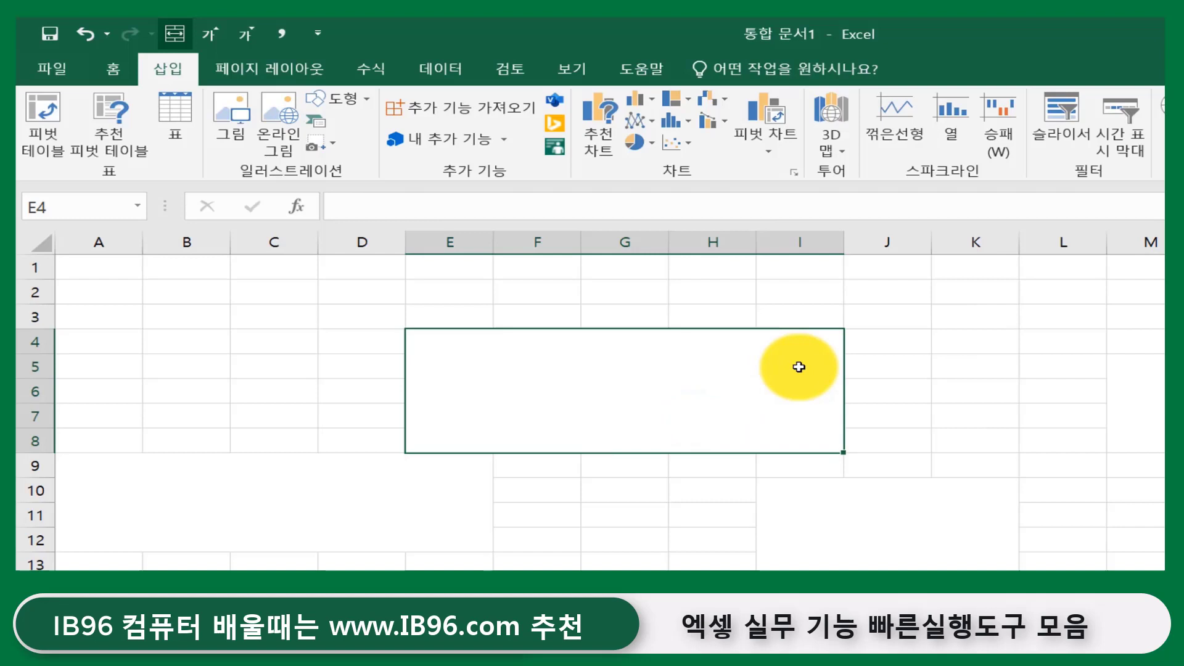
text(tk)
text(사과)
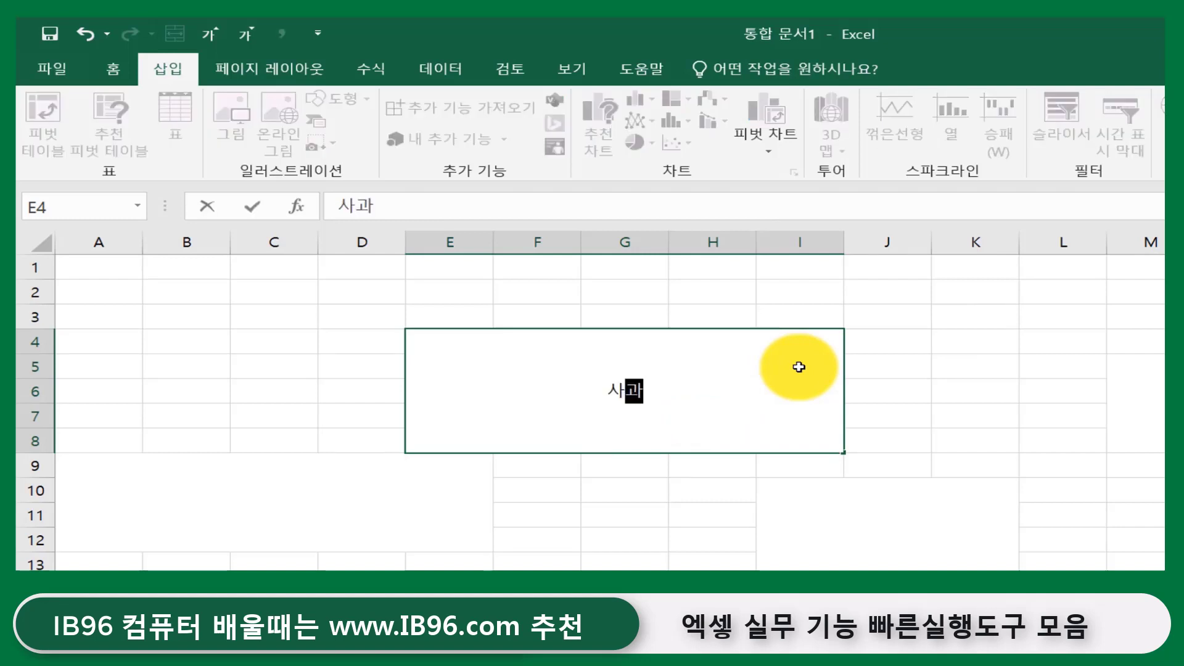
key(Return)
Step: Enlarge the 사과 font twice with Alt+5, then shrink it twice with Alt+6
click(796, 364)
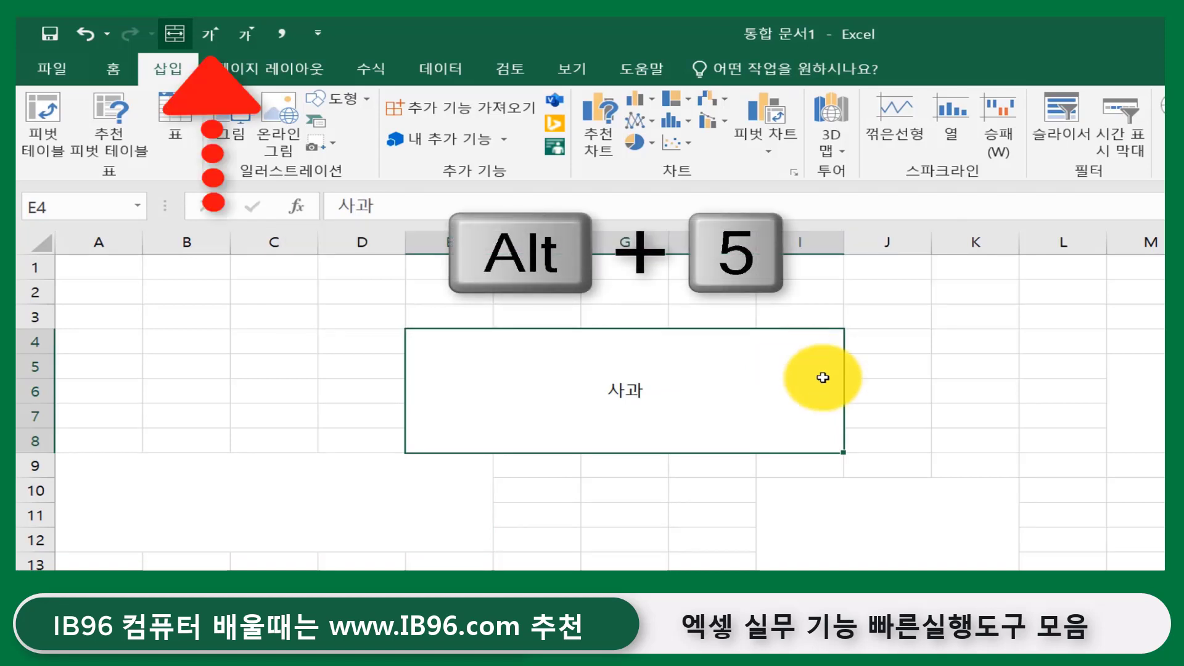
key(alt+5)
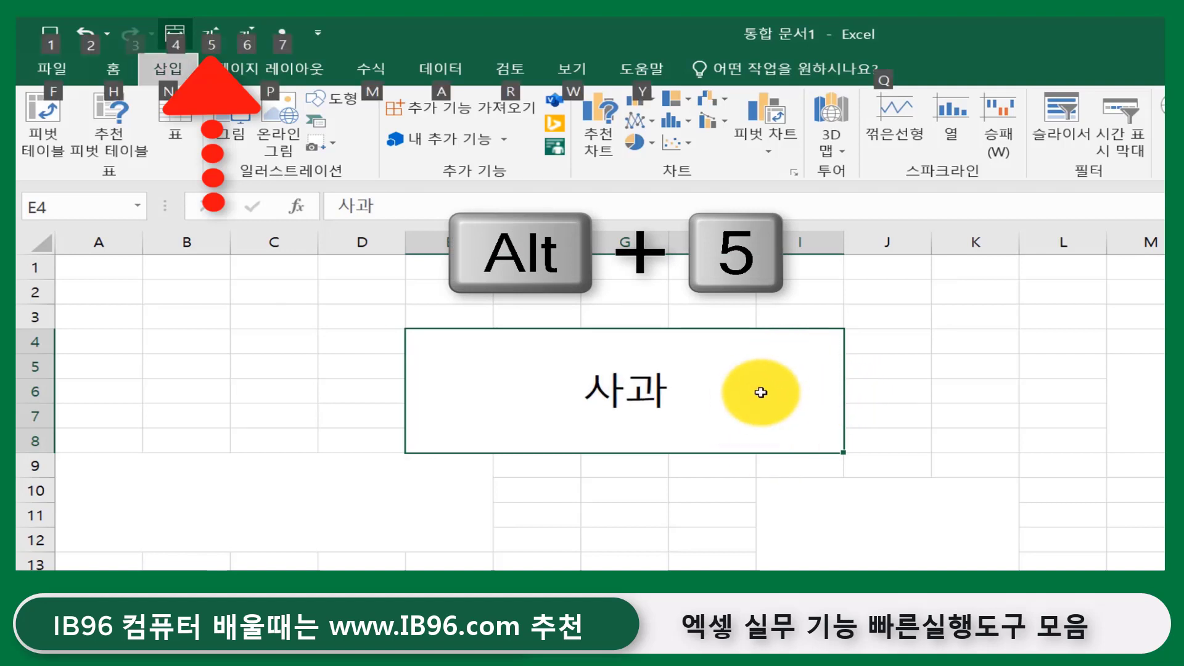
click(765, 394)
key(alt+5)
key(alt+5)
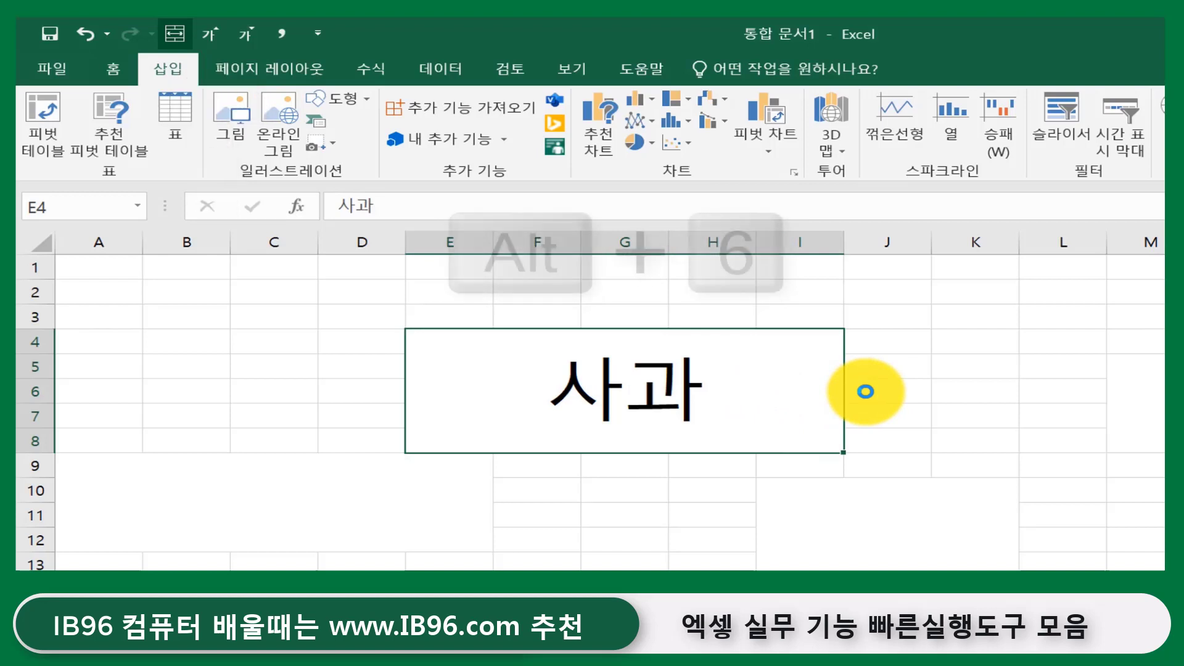
key(alt+6)
key(alt+6)
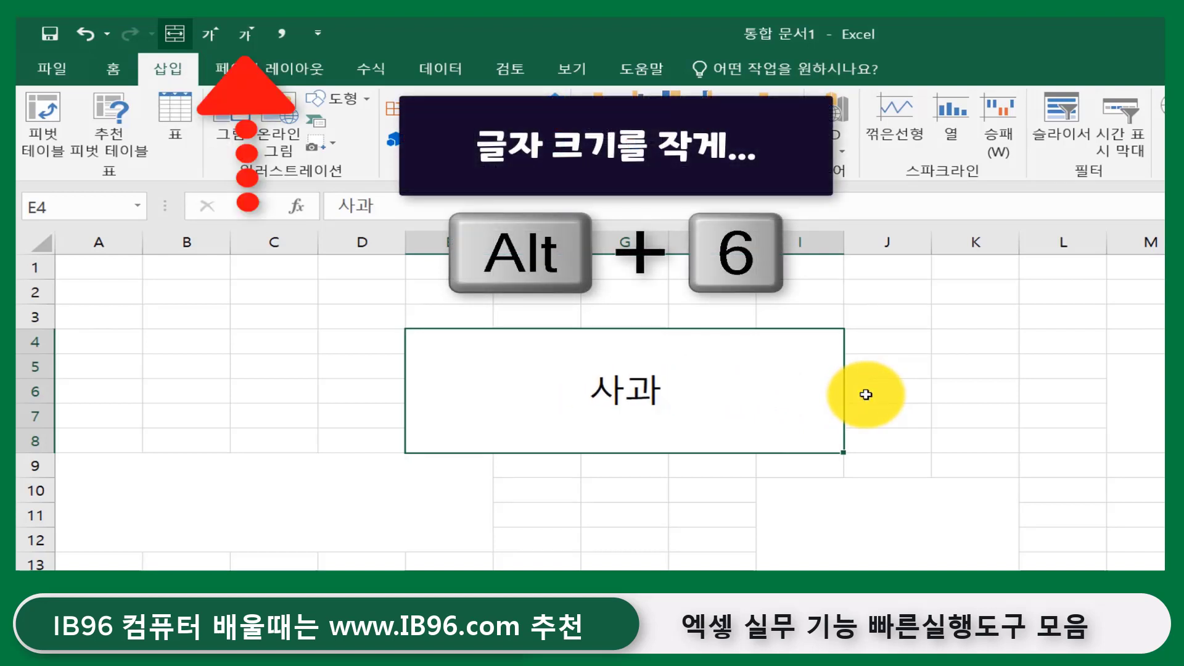
key(alt+6)
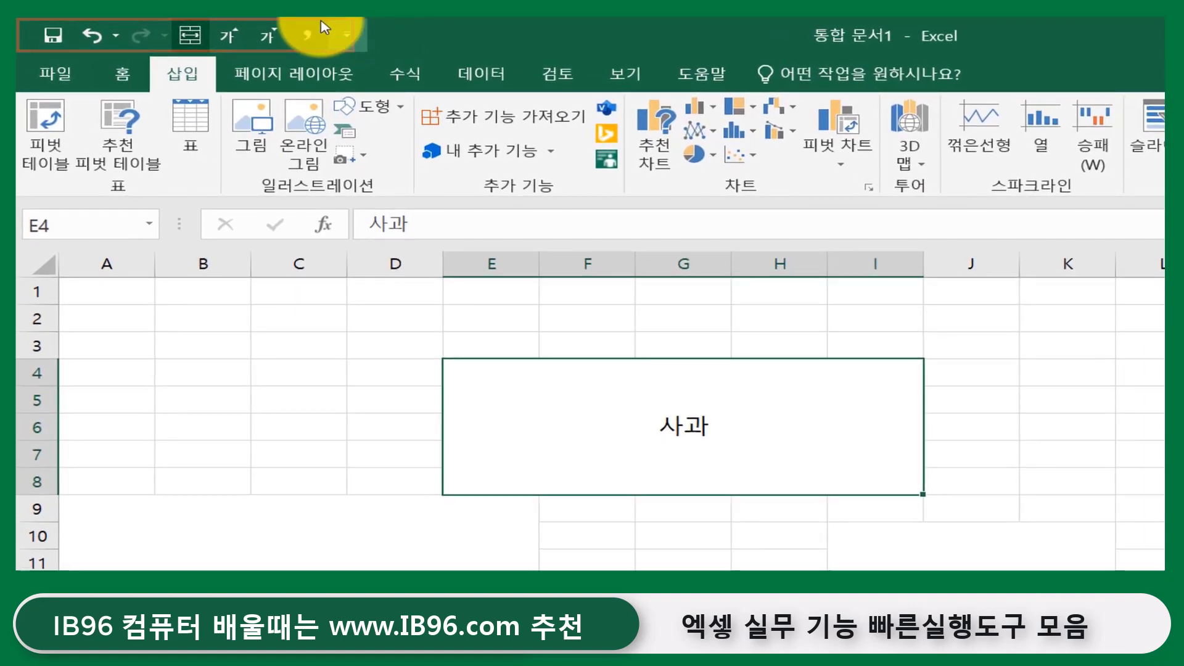
Step: Remove Comma Style, Decrease Font Size and Increase Font Size from the Quick Access Toolbar
right_click(309, 34)
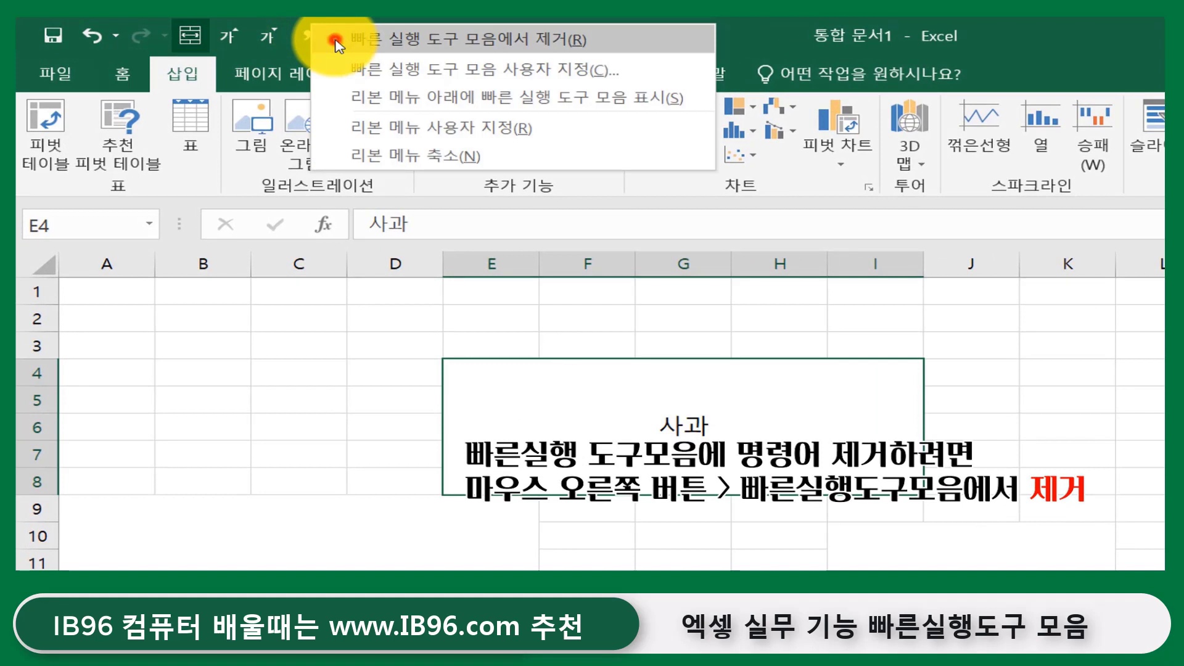
click(336, 45)
right_click(270, 36)
click(315, 44)
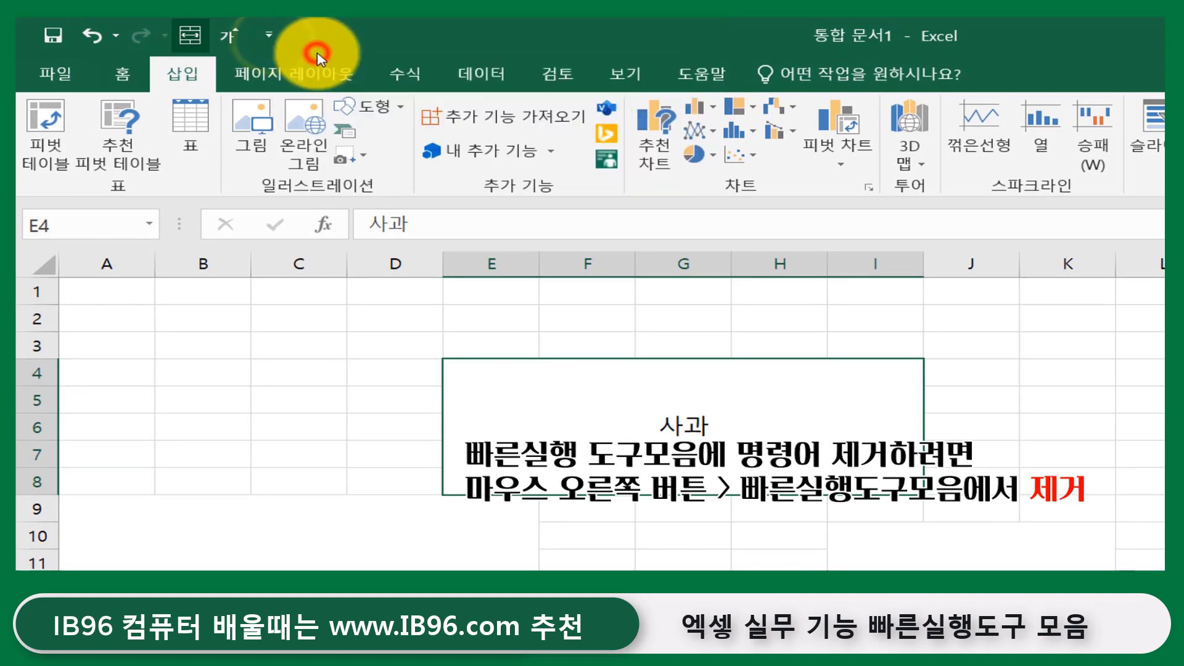
right_click(230, 37)
click(264, 48)
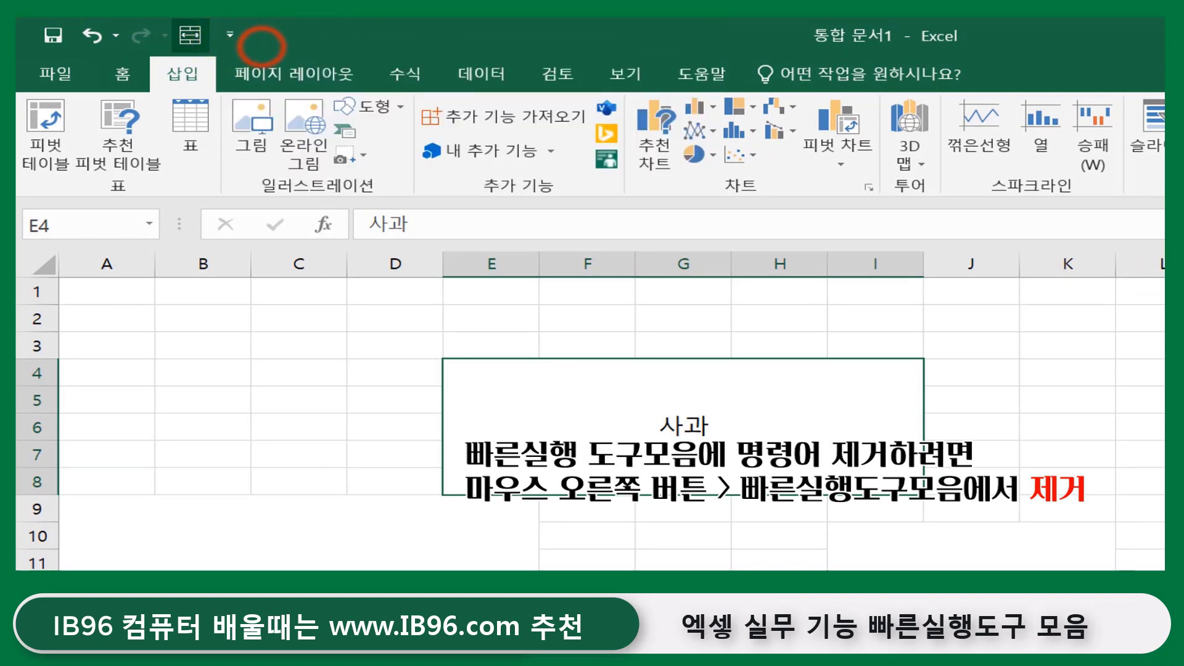